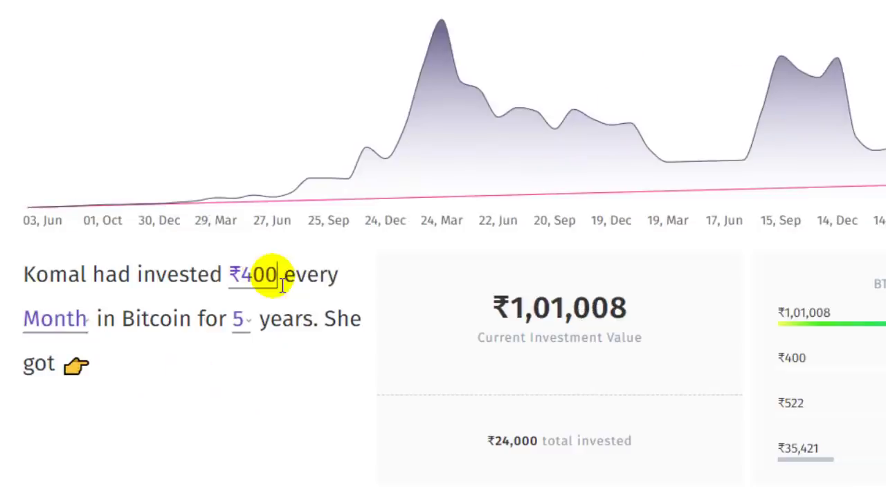
# Set the Bitcoin return calculator to an investment of ₹50 every Day for 2 years.
pyautogui.press('BackSpace')
pyautogui.press('BackSpace')
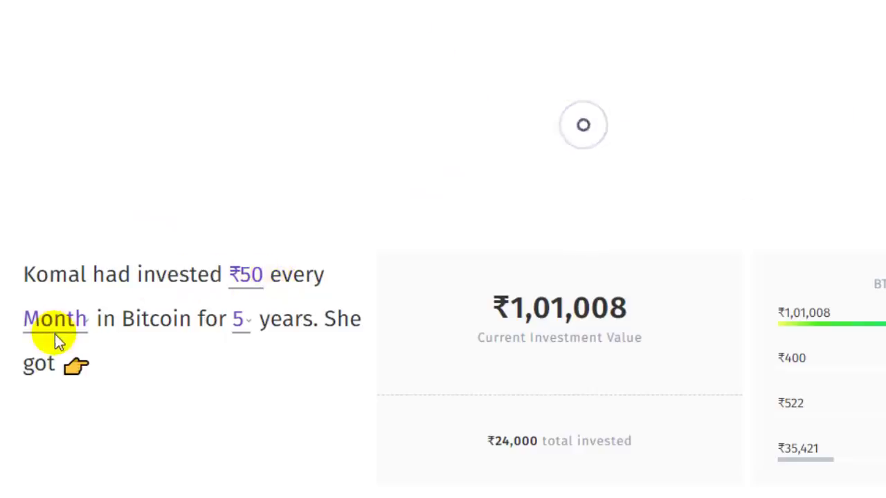
pyautogui.click(61, 321)
pyautogui.click(55, 348)
pyautogui.click(238, 321)
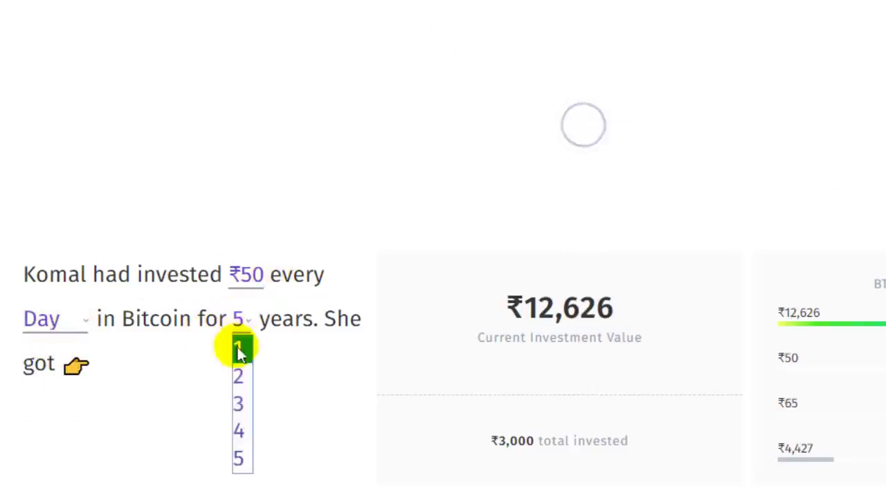
pyautogui.click(238, 377)
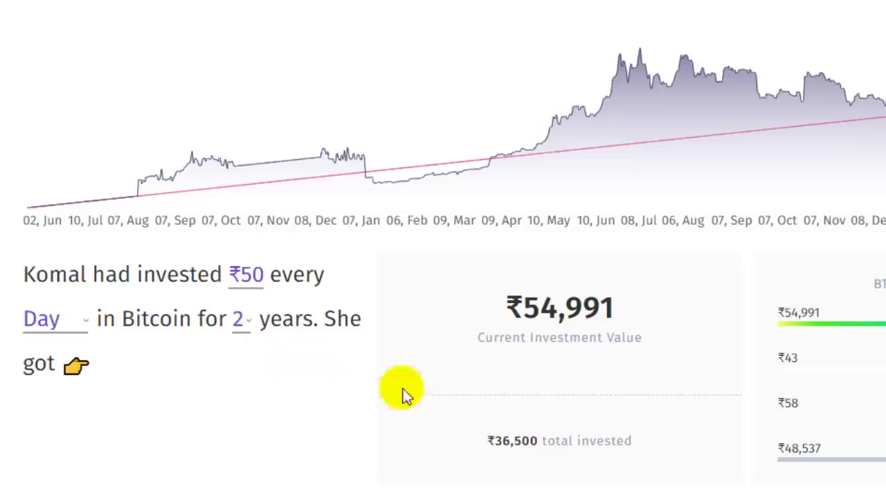
# Examine the total invested and the current investment value, and check the available frequency options in the calculator.
pyautogui.moveTo(495, 441); pyautogui.dragTo(546, 450)
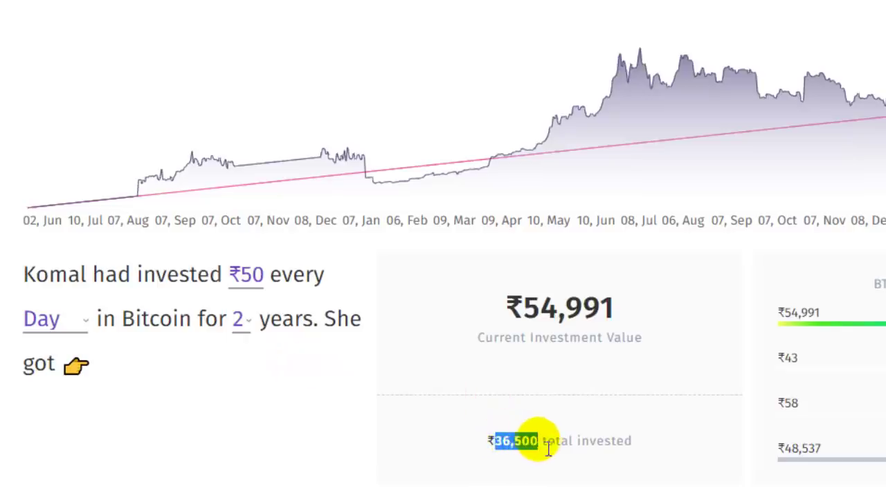
pyautogui.click(476, 311)
pyautogui.moveTo(521, 308); pyautogui.dragTo(612, 327)
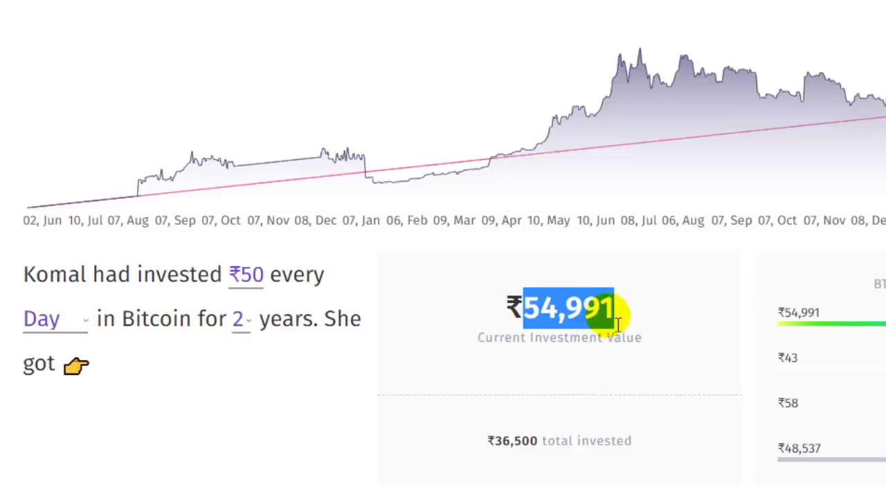
pyautogui.click(111, 374)
pyautogui.click(79, 323)
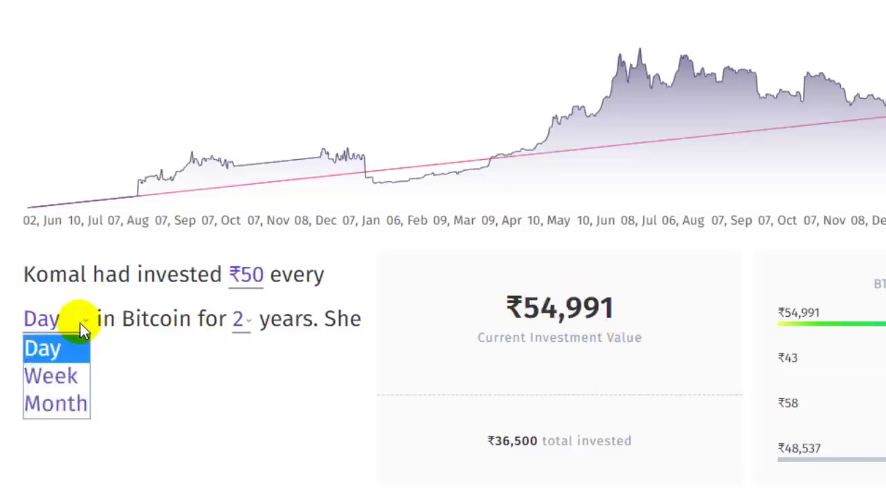
pyautogui.click(166, 385)
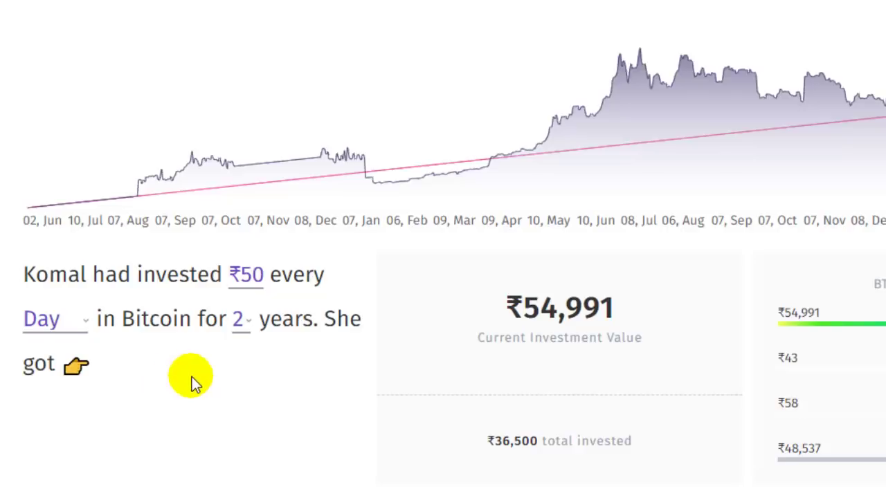
# Compare the BTC return percentage with those of Mutual Fund, Fixed Deposit and Gold.
pyautogui.moveTo(885, 324); pyautogui.dragTo(885, 328)
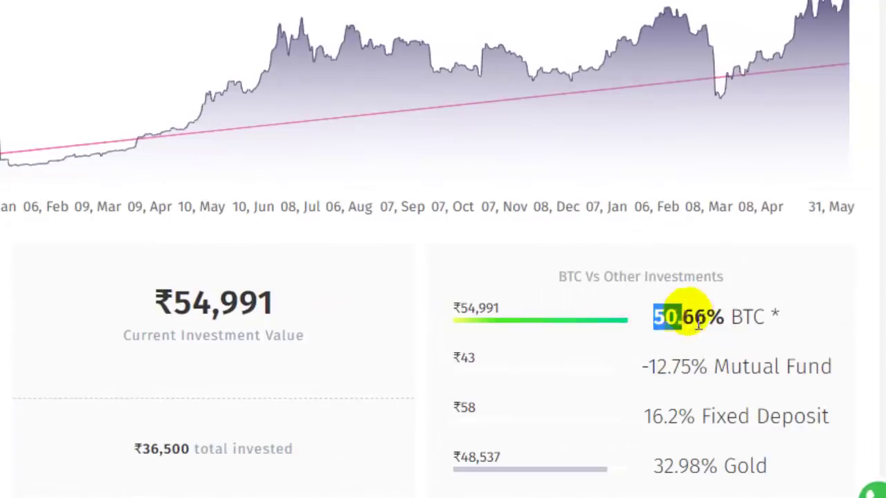
pyautogui.moveTo(699, 325); pyautogui.dragTo(793, 341)
pyautogui.click(793, 341)
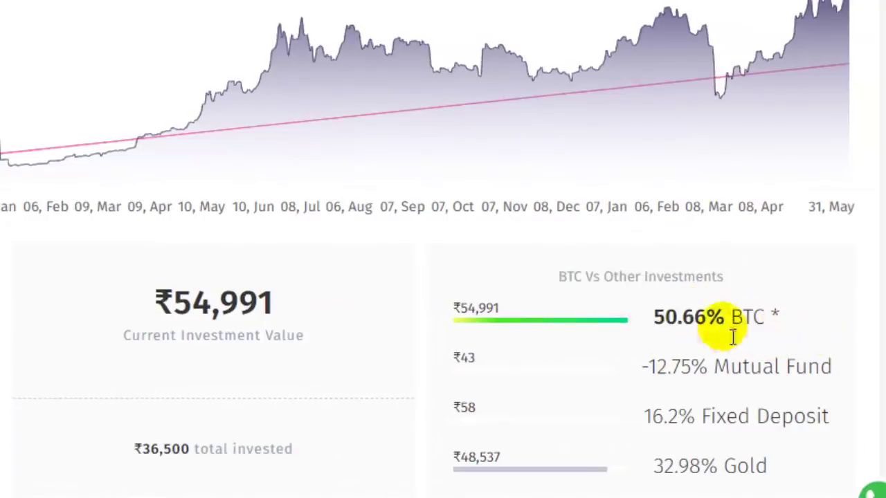
pyautogui.moveTo(650, 315); pyautogui.dragTo(815, 467)
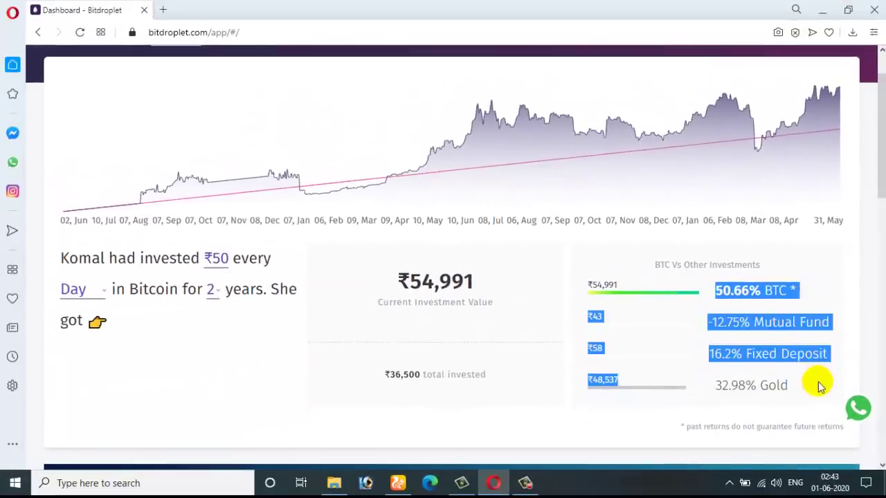
pyautogui.moveTo(820, 388); pyautogui.dragTo(819, 390)
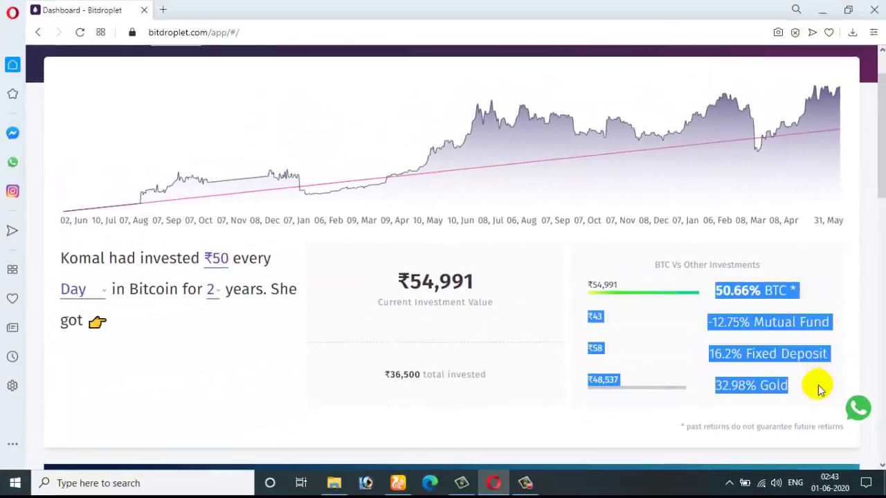
pyautogui.click(274, 302)
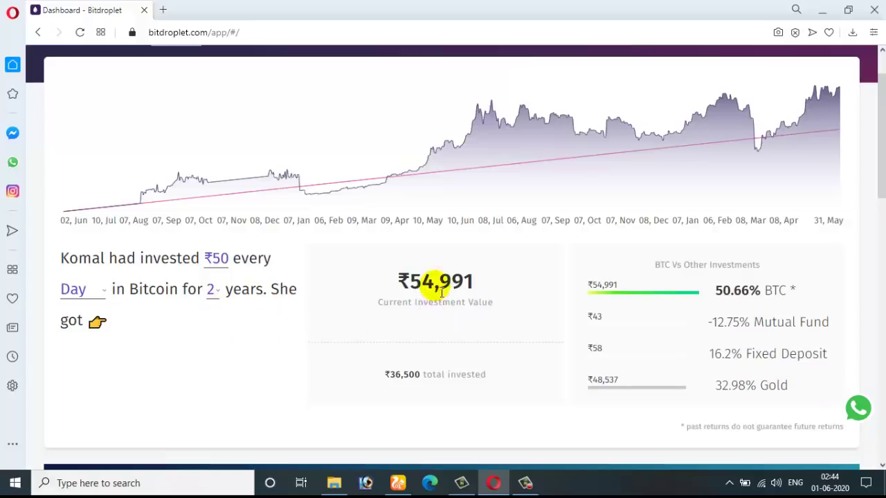
# Start an investment in Bitcoin and set the amount per investment to $50.
pyautogui.scroll(-3, 514, 263)
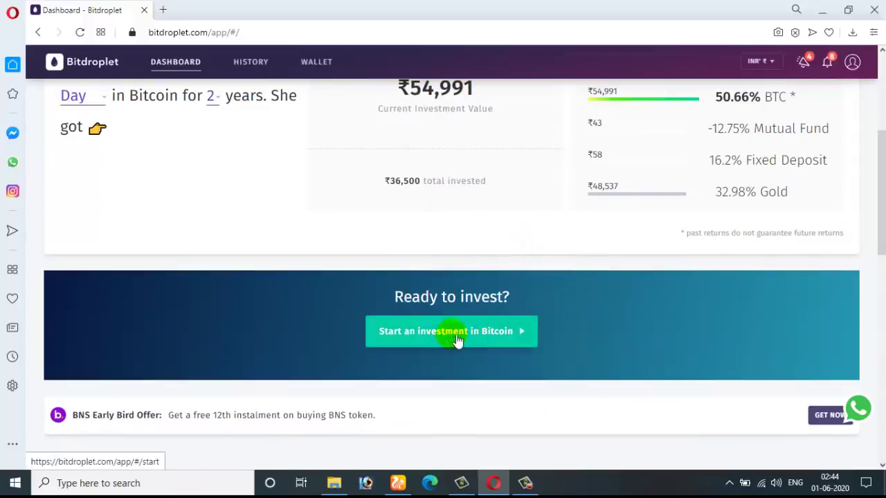
pyautogui.click(456, 337)
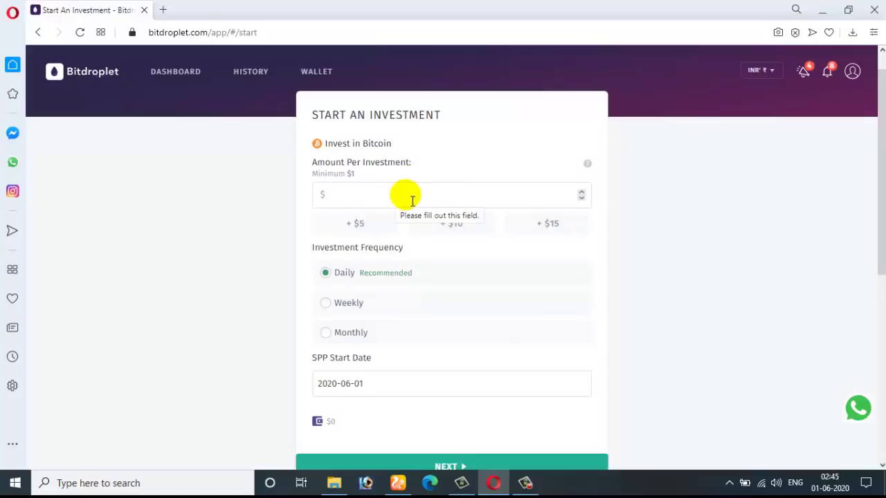
pyautogui.click(369, 202)
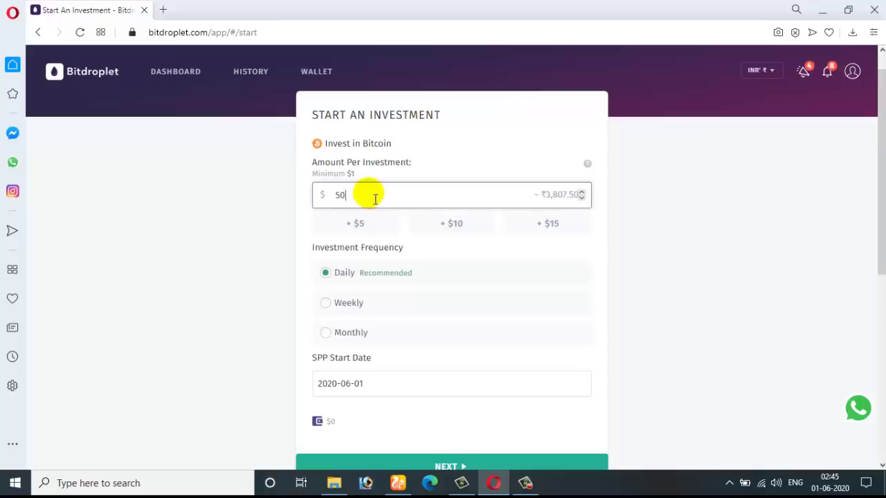
# Set the investment frequency to Monthly, check the amount's rupee equivalent, and continue to the goal selection.
pyautogui.click(430, 335)
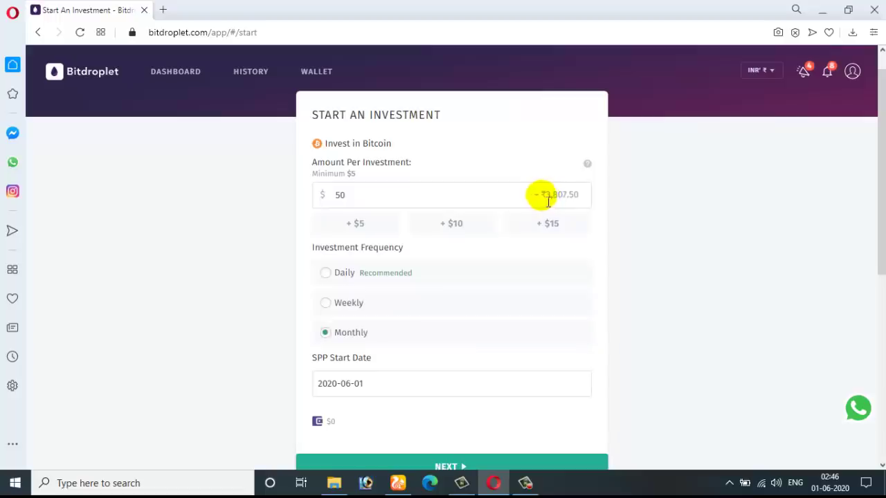
pyautogui.moveTo(547, 200); pyautogui.dragTo(579, 202)
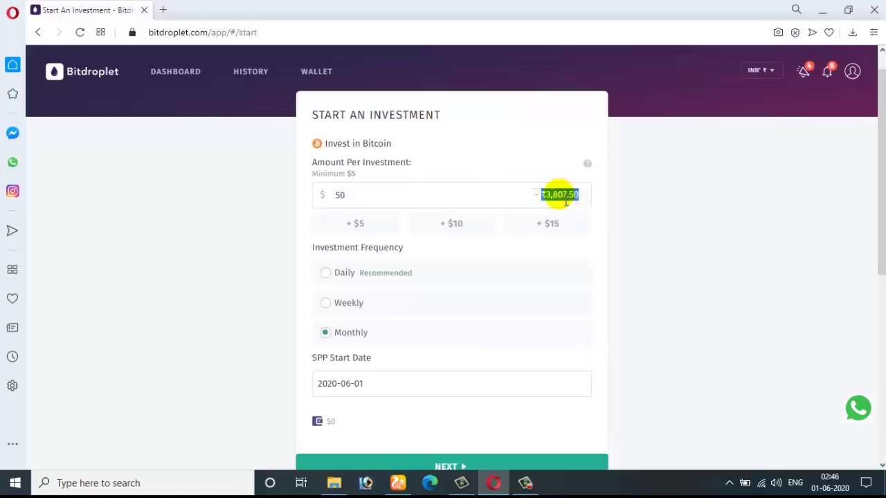
pyautogui.click(380, 200)
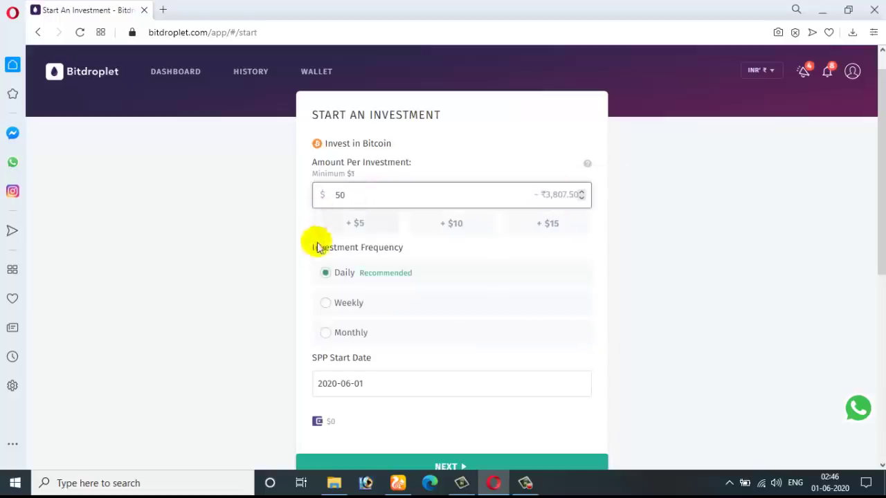
pyautogui.moveTo(372, 277)
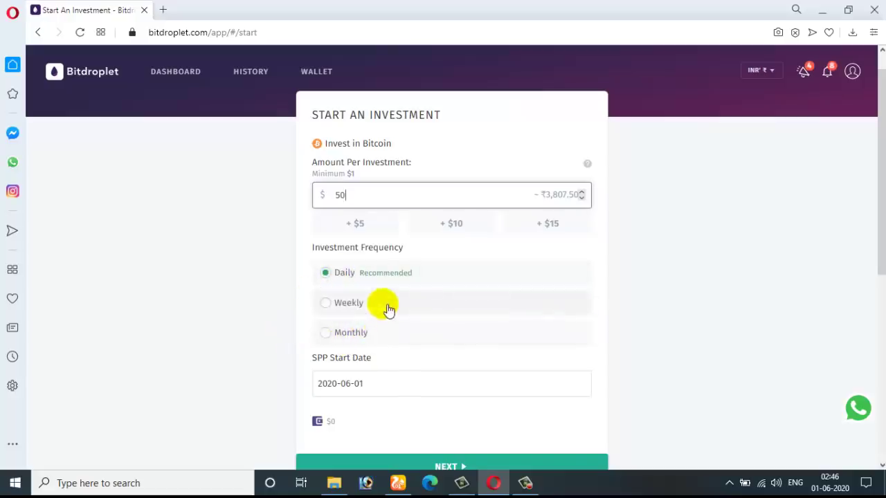
pyautogui.moveTo(384, 307)
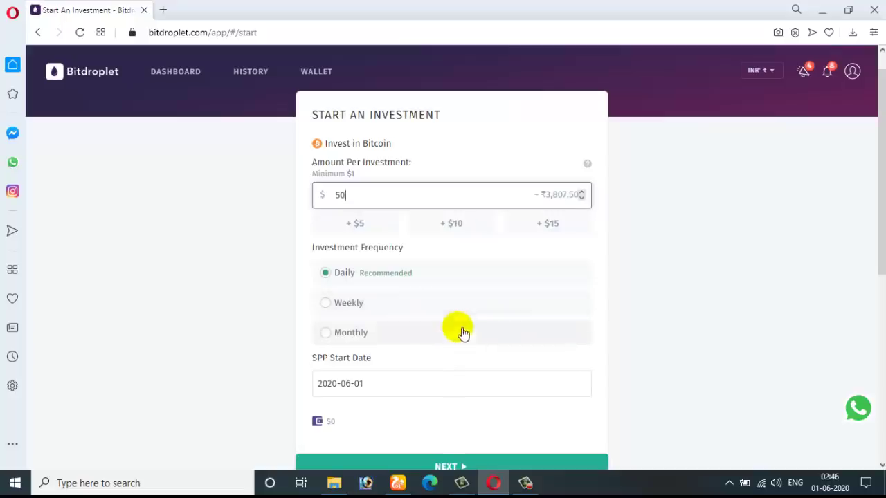
pyautogui.click(355, 336)
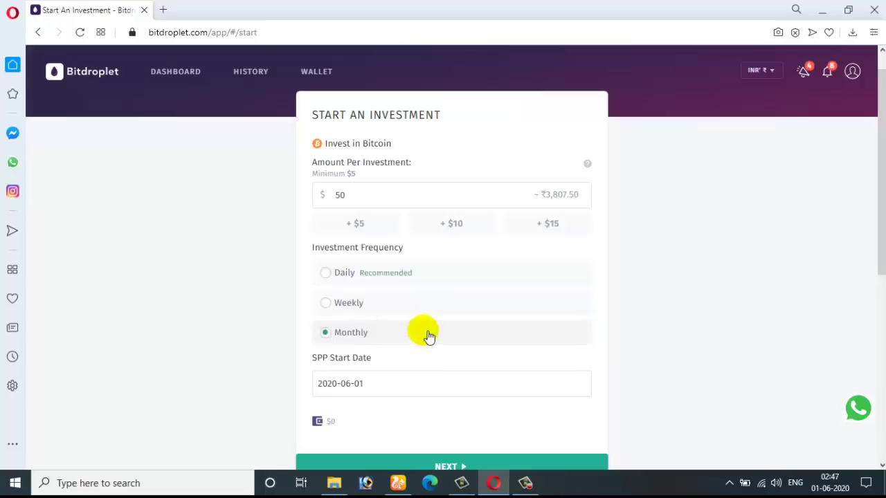
pyautogui.scroll(-2, 248, 309)
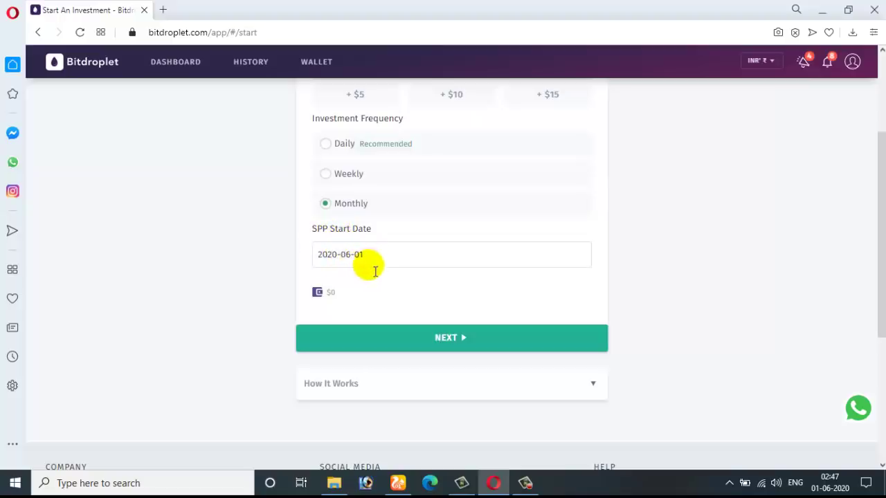
pyautogui.scroll(2, 466, 257)
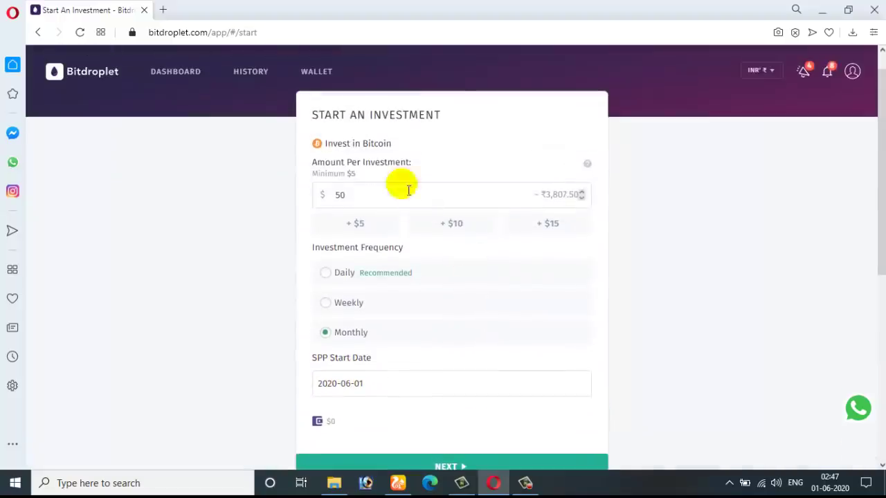
pyautogui.scroll(-1, 448, 263)
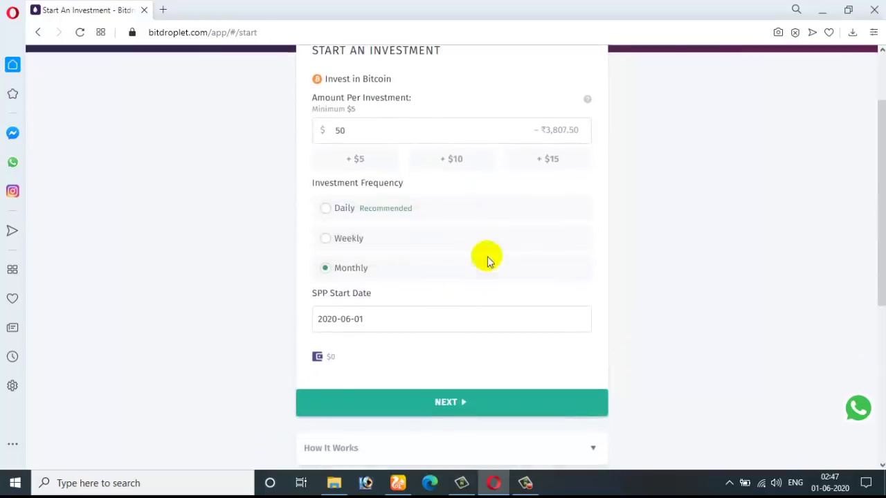
pyautogui.scroll(-1, 443, 279)
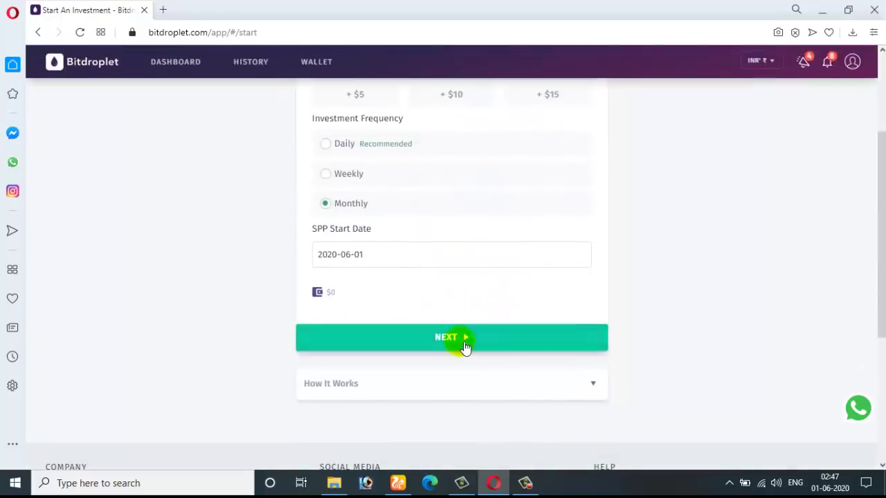
pyautogui.click(462, 341)
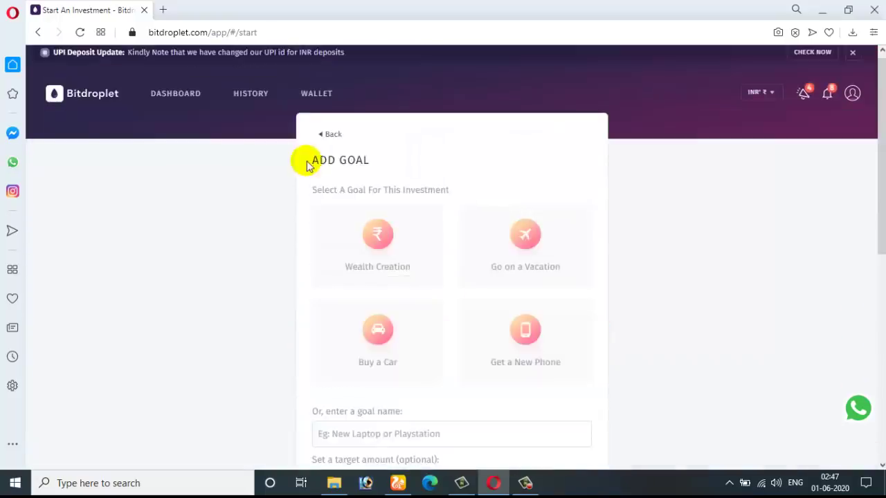
# Choose Get a New Phone as the investment goal, continue without a target amount, and confirm the SPP.
pyautogui.moveTo(308, 166); pyautogui.dragTo(384, 166)
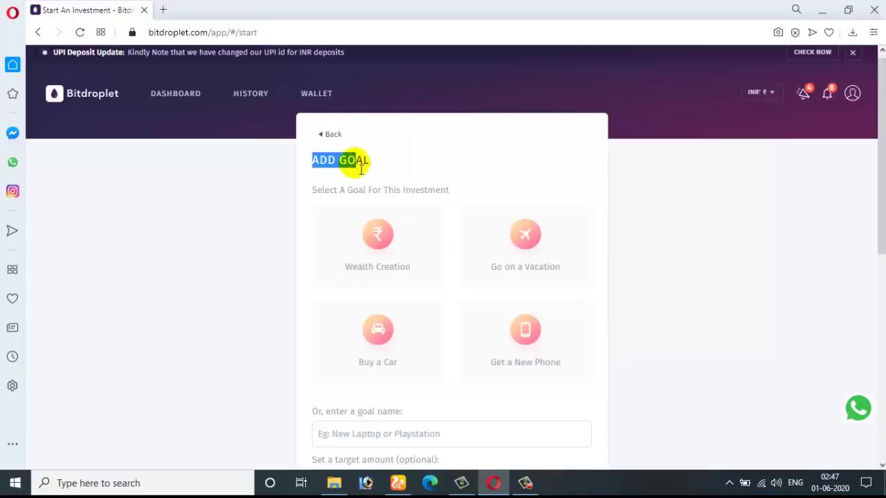
pyautogui.click(437, 171)
pyautogui.scroll(-1, 495, 174)
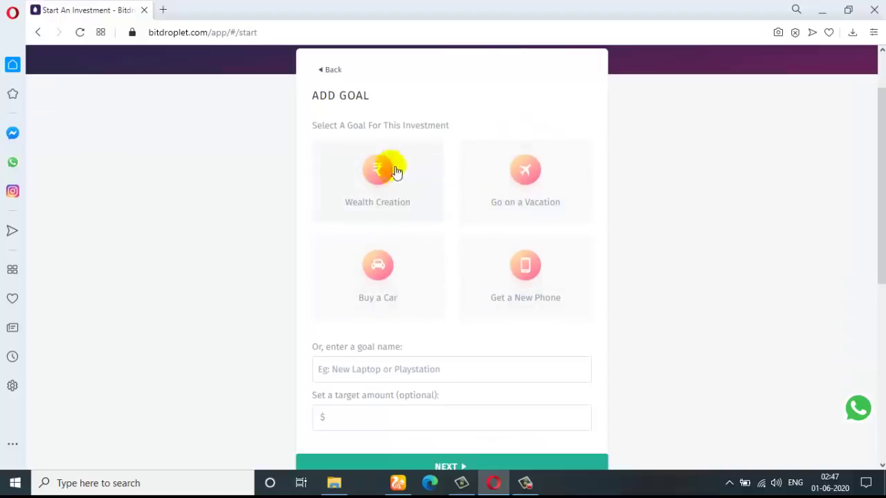
pyautogui.scroll(-1, 443, 181)
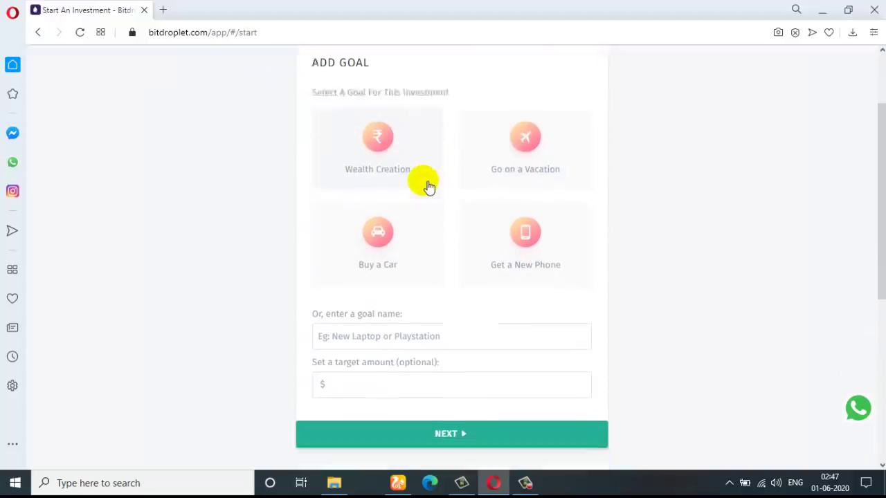
pyautogui.scroll(1, 435, 184)
pyautogui.click(540, 277)
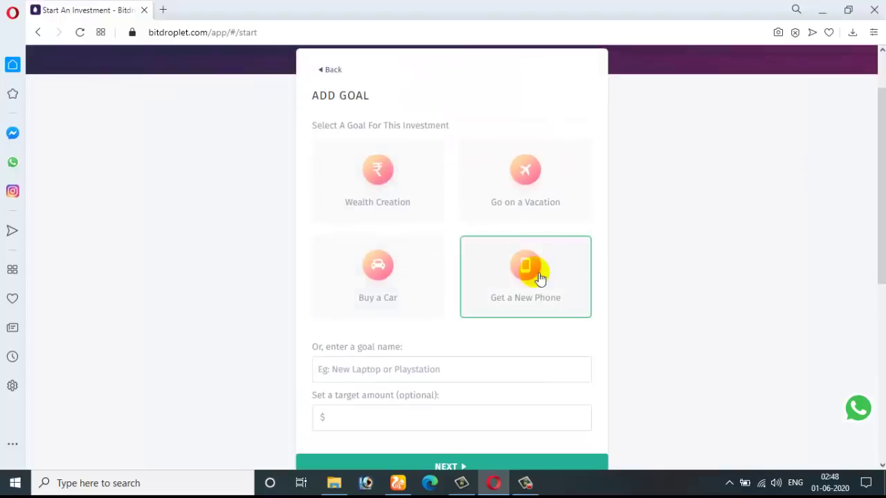
pyautogui.scroll(-2, 362, 253)
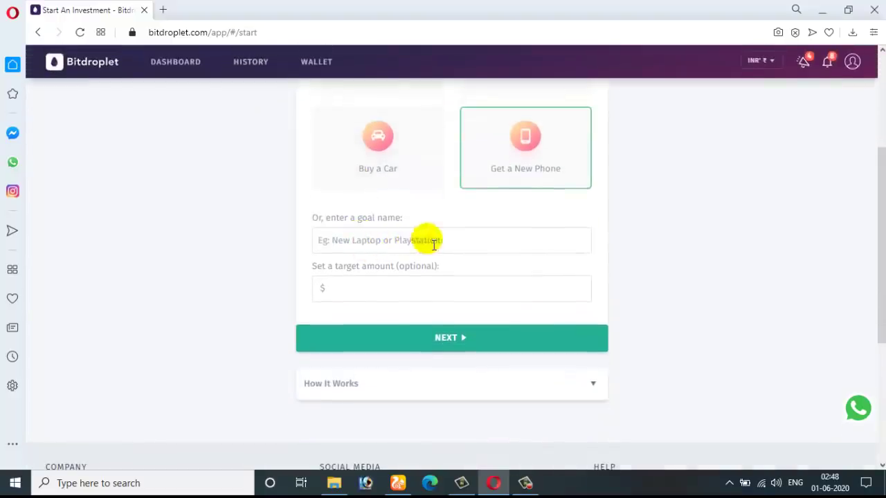
pyautogui.click(435, 337)
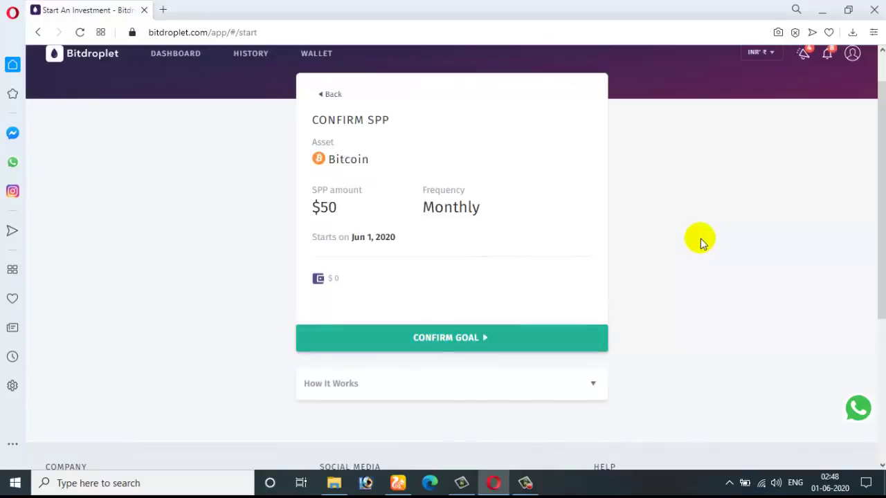
pyautogui.click(454, 339)
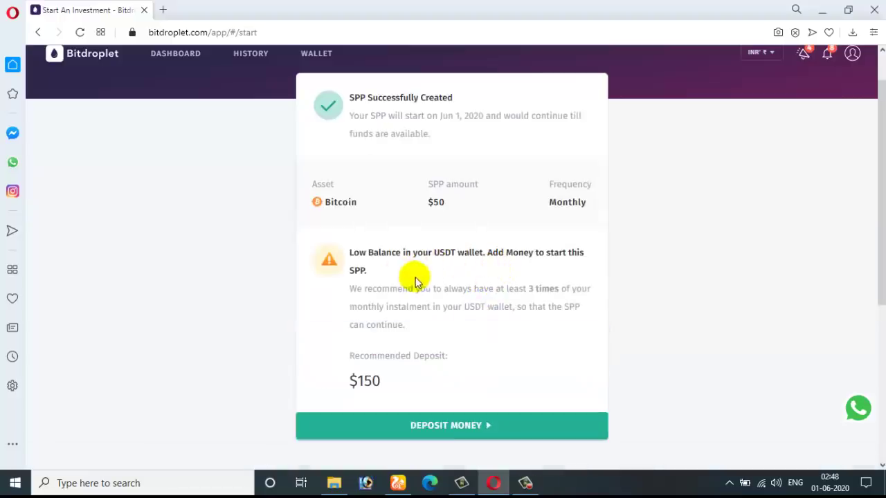
# Review the created SPP's summary, the wallet balance notice and the recommended deposit.
pyautogui.moveTo(405, 380); pyautogui.dragTo(348, 385)
pyautogui.moveTo(408, 387); pyautogui.dragTo(344, 381)
pyautogui.click(399, 392)
pyautogui.click(408, 389)
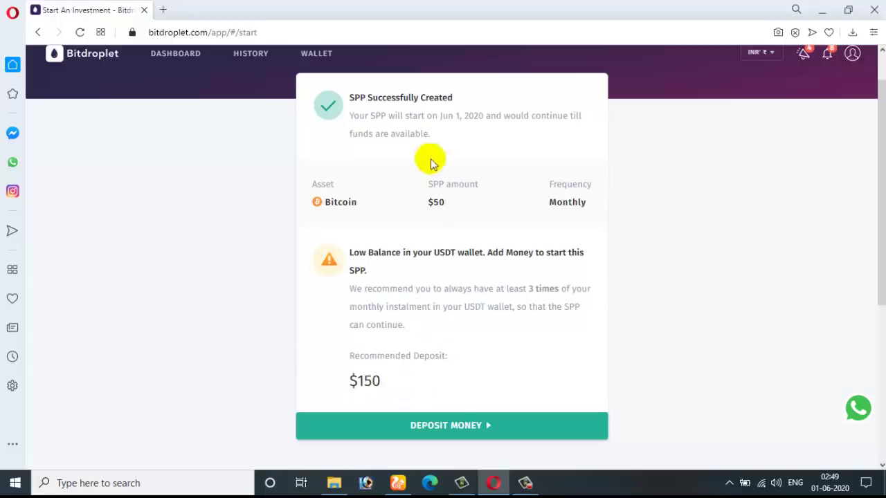
pyautogui.scroll(-1, 439, 289)
pyautogui.scroll(1, 435, 294)
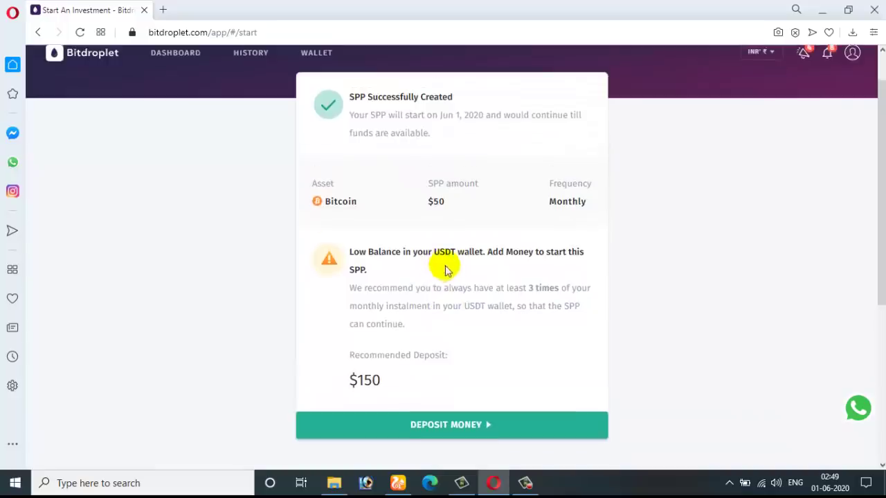
# Highlight the low-balance notice and the recommended deposit amount on the SPP confirmation.
pyautogui.scroll(-1, 445, 270)
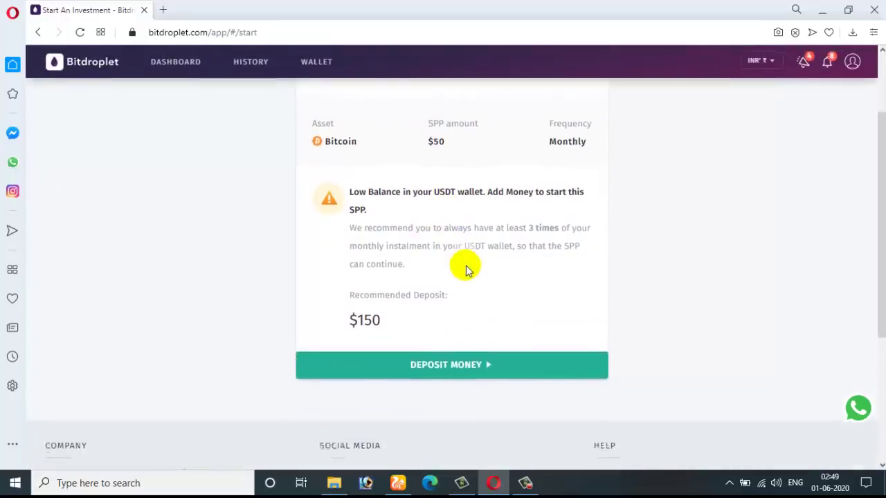
pyautogui.scroll(1, 465, 270)
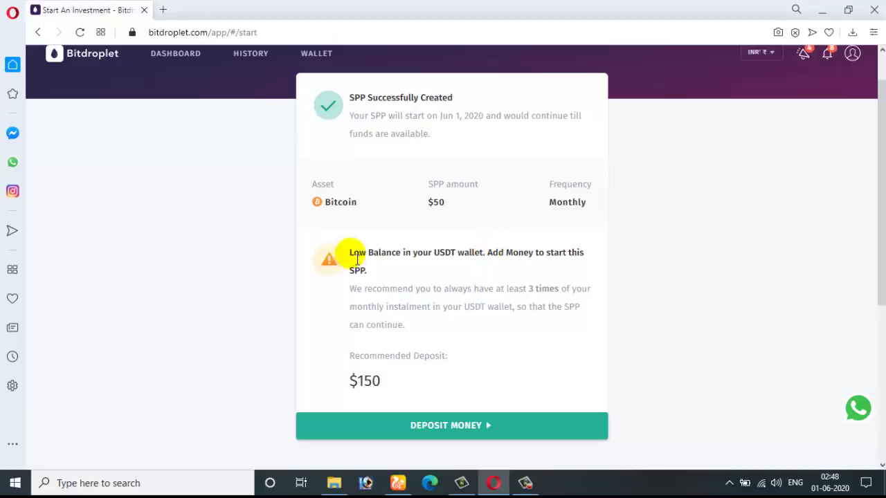
pyautogui.moveTo(357, 258); pyautogui.dragTo(374, 275)
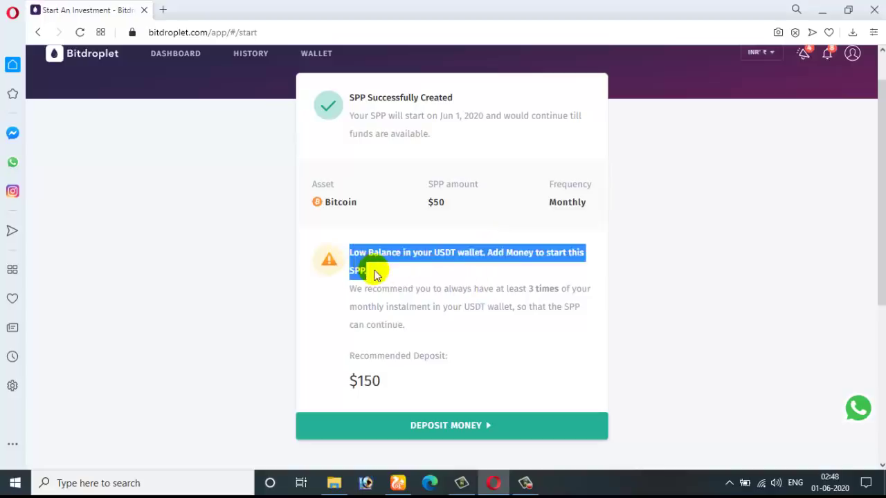
pyautogui.moveTo(405, 377); pyautogui.dragTo(350, 383)
pyautogui.click(354, 386)
pyautogui.click(382, 386)
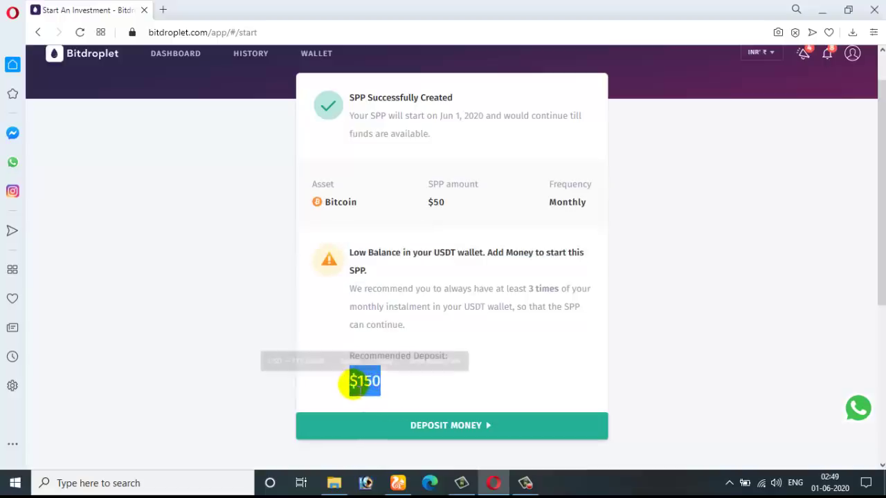
pyautogui.click(395, 386)
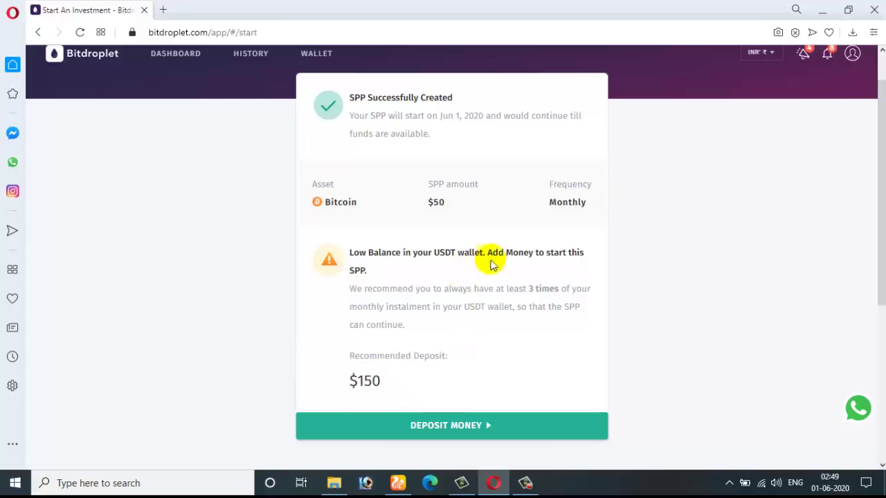
# Open the money deposit options, choose Pay via UPI, and compare the Linked UPI, UPI Request and Bank Transfer methods.
pyautogui.click(445, 430)
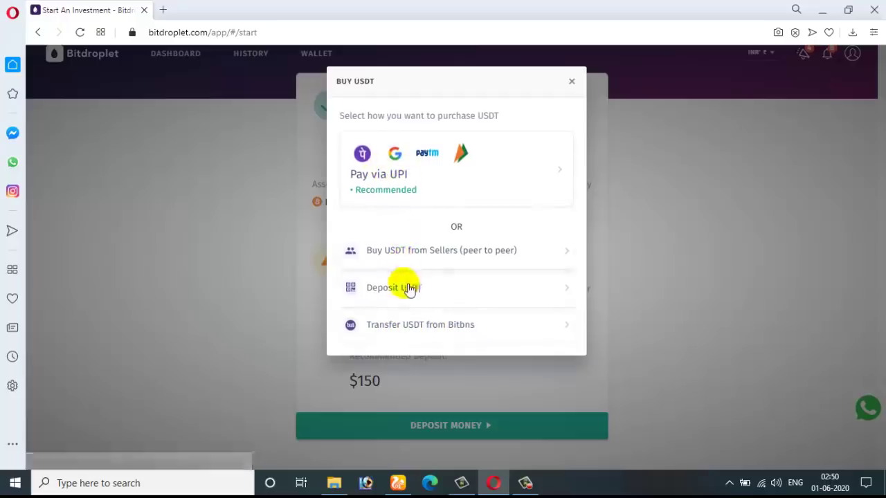
pyautogui.click(410, 173)
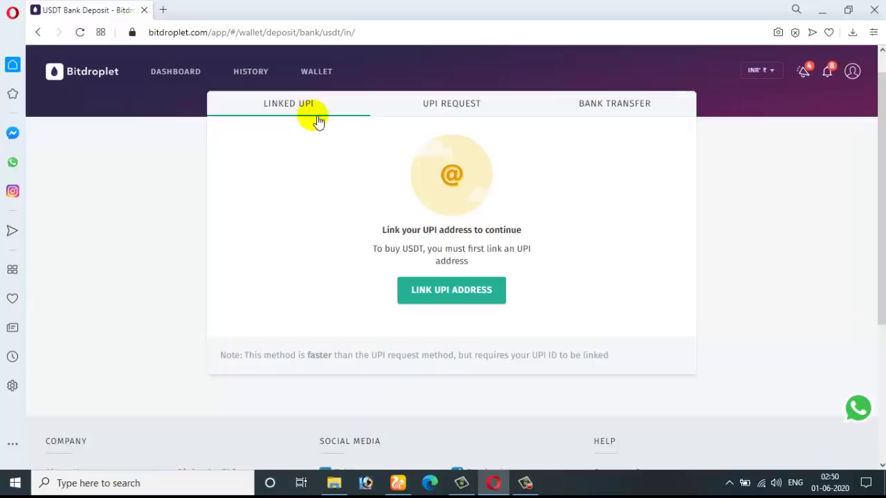
pyautogui.click(443, 108)
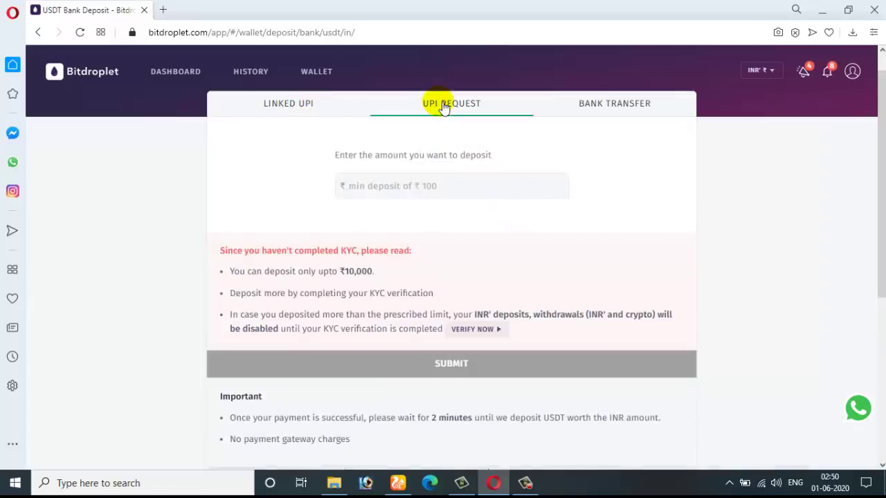
pyautogui.click(614, 108)
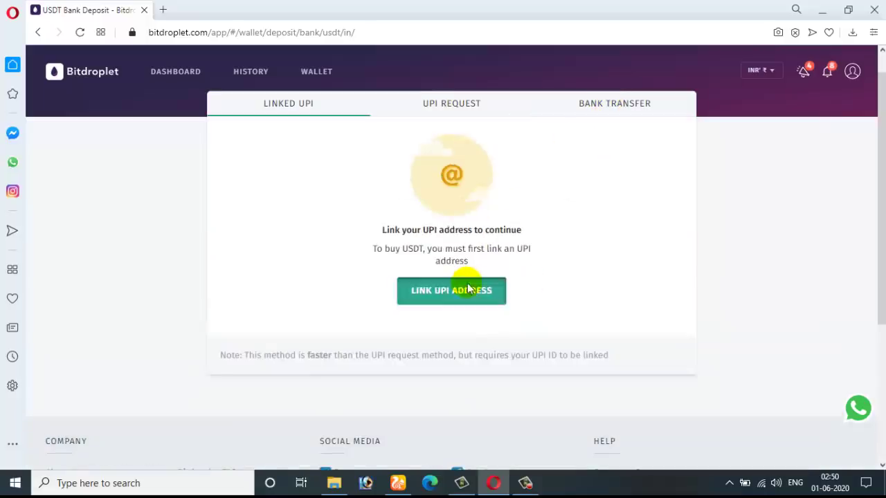
# Start linking a UPI address, read the ₹1 verification instruction, and confirm that the remarks were entered and ₹1 was sent.
pyautogui.click(470, 289)
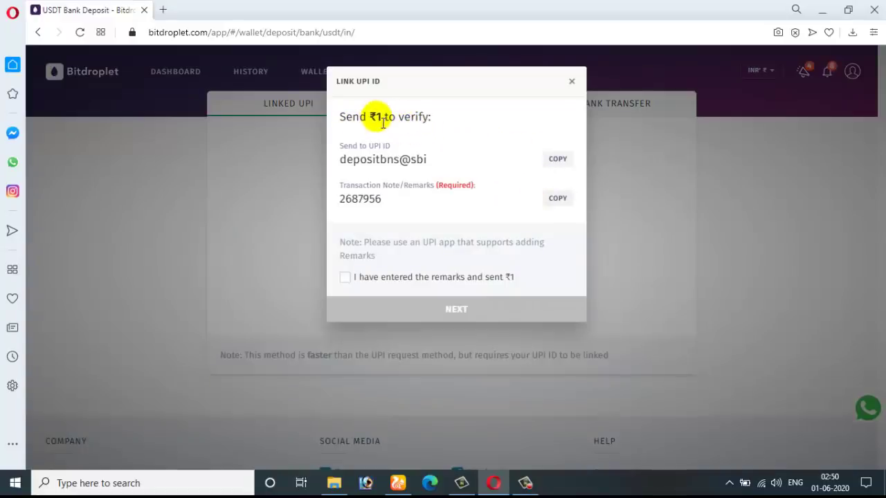
pyautogui.moveTo(340, 123); pyautogui.dragTo(440, 119)
pyautogui.click(501, 248)
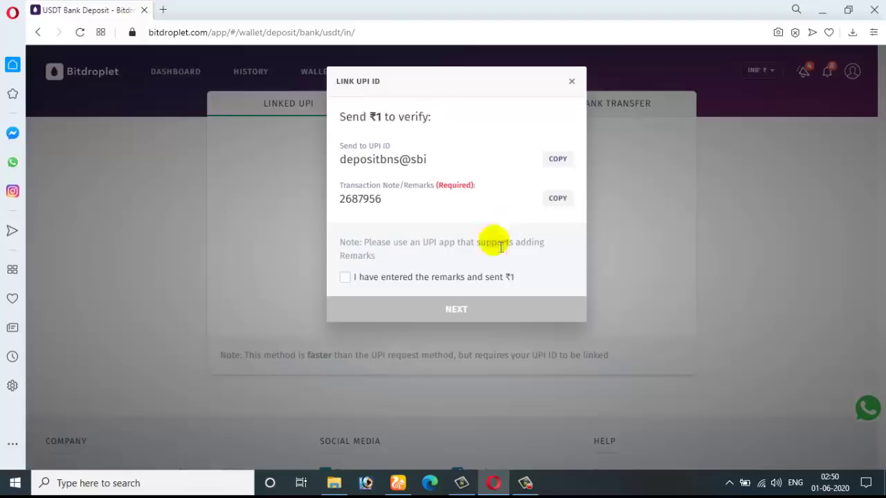
pyautogui.click(346, 279)
pyautogui.click(407, 309)
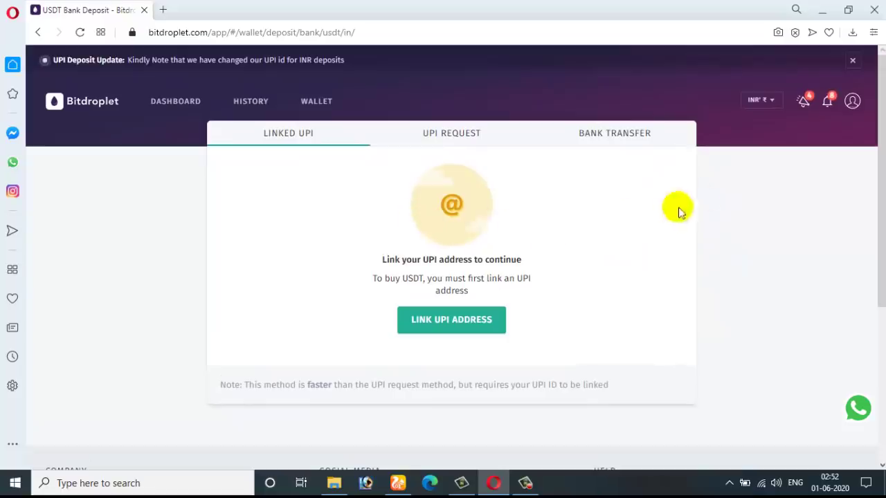
# Return to the dashboard, decline the Telegram alerts subscription, and look over the portfolio overview.
pyautogui.click(178, 102)
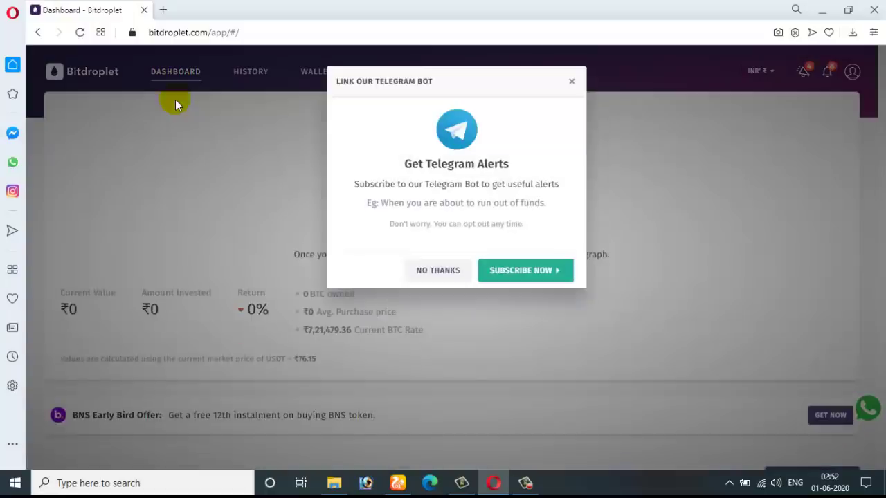
pyautogui.click(442, 272)
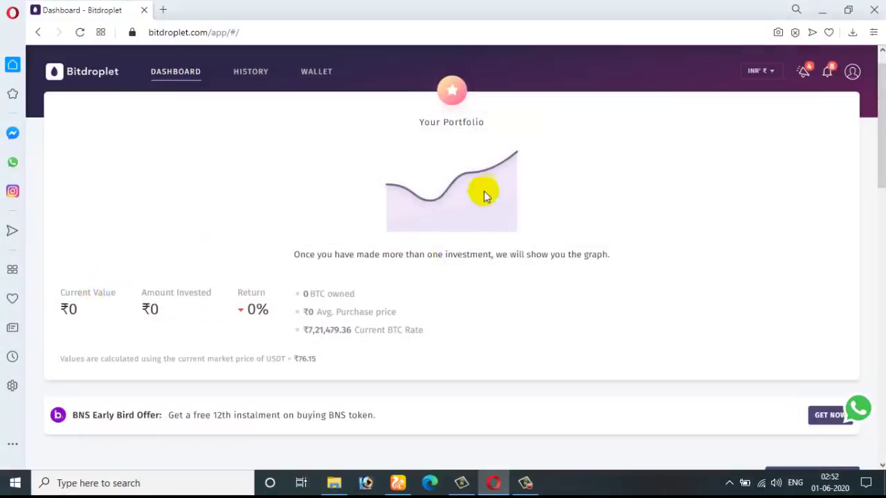
pyautogui.scroll(-1, 489, 189)
pyautogui.scroll(1, 488, 190)
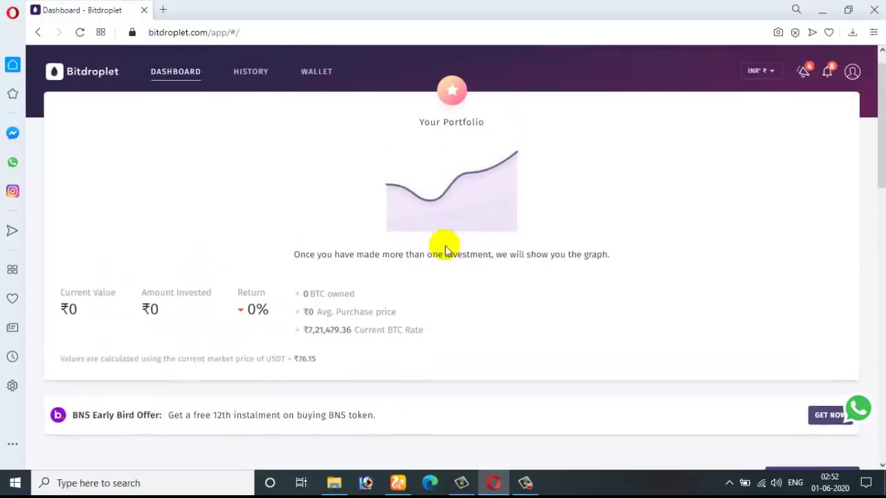
pyautogui.scroll(-1, 425, 228)
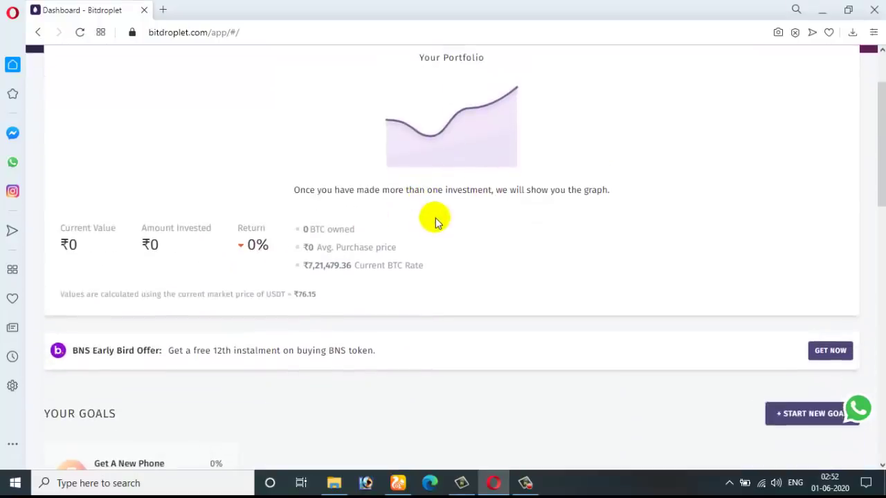
pyautogui.scroll(2, 433, 222)
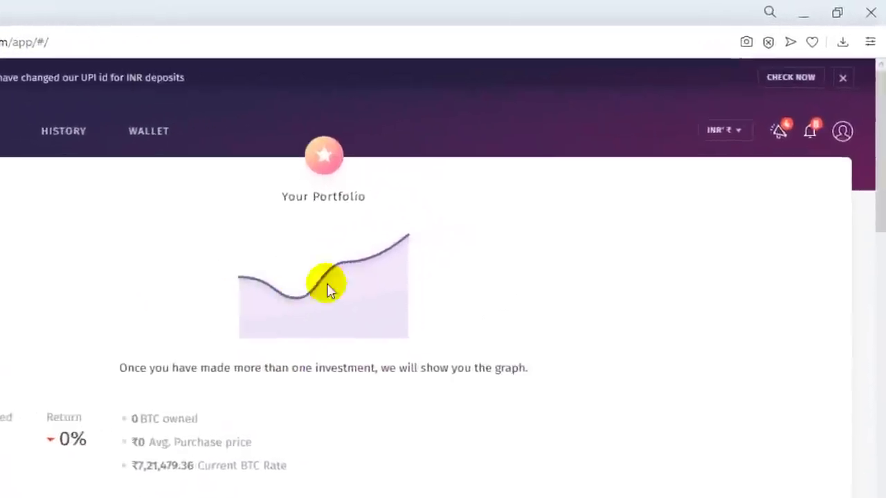
# Open a USDT withdrawal to the bank from the wallet and start the KYC verification it requires.
pyautogui.click(107, 139)
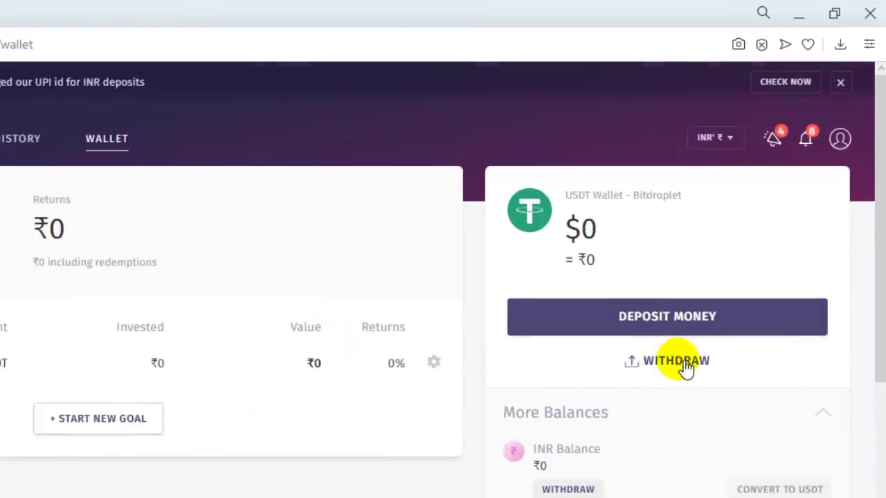
pyautogui.click(676, 366)
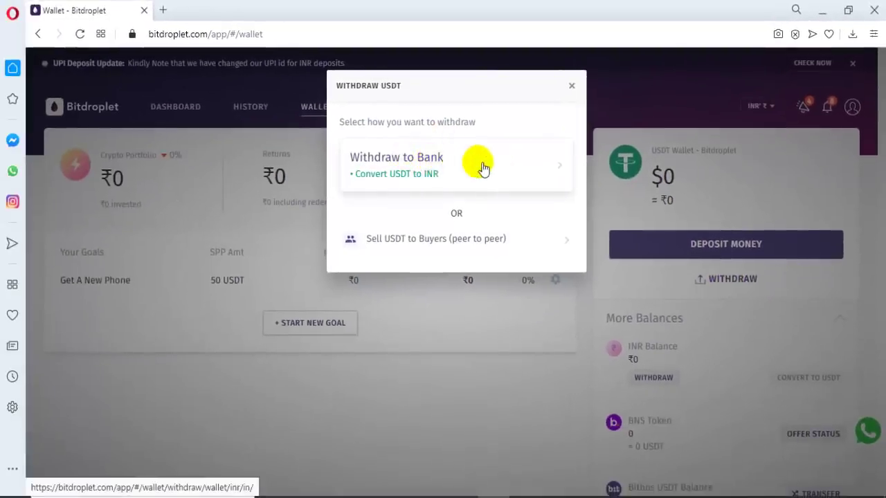
pyautogui.click(450, 178)
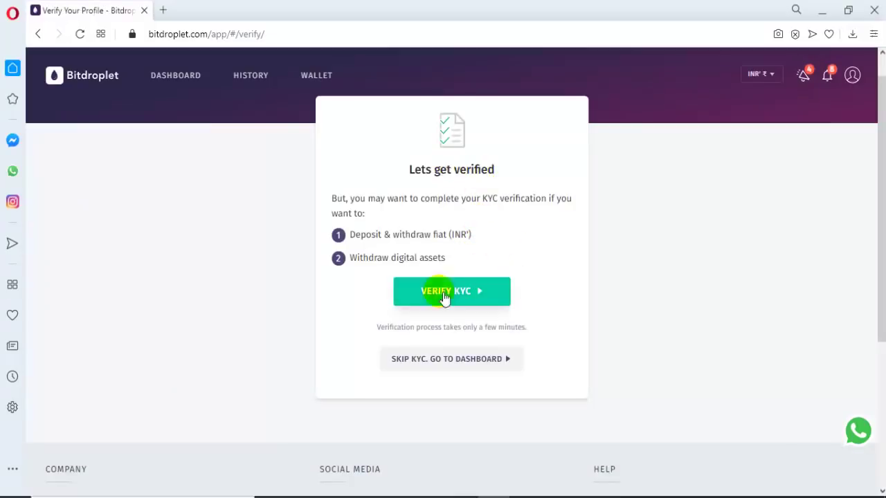
pyautogui.click(445, 297)
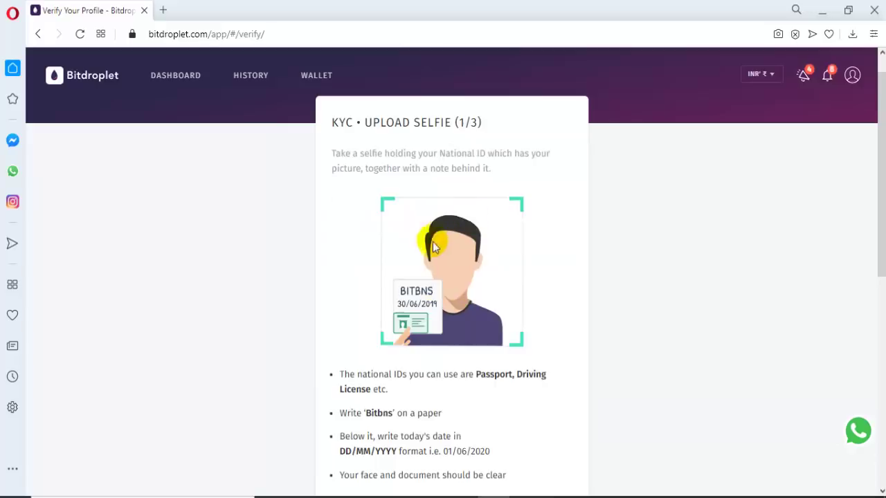
# Review the KYC selfie instructions, accepted IDs and image upload requirements, and return to the wallet.
pyautogui.scroll(-2, 432, 249)
pyautogui.scroll(-1, 425, 376)
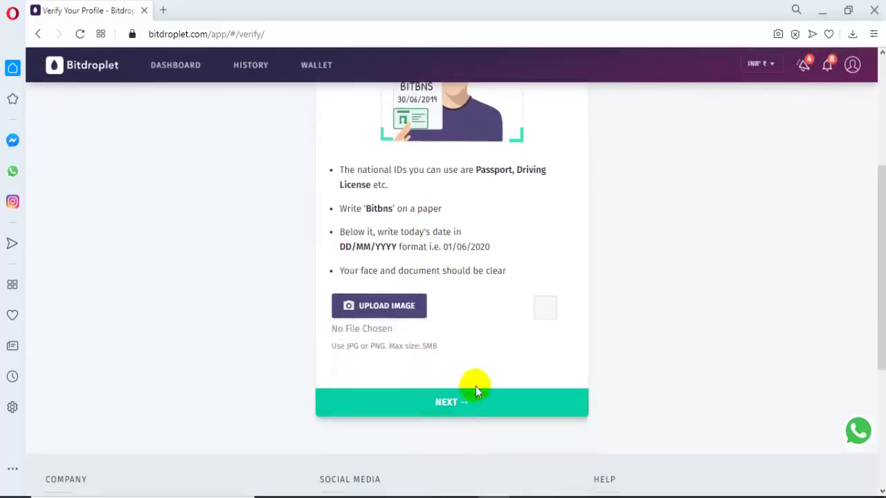
pyautogui.scroll(3, 388, 313)
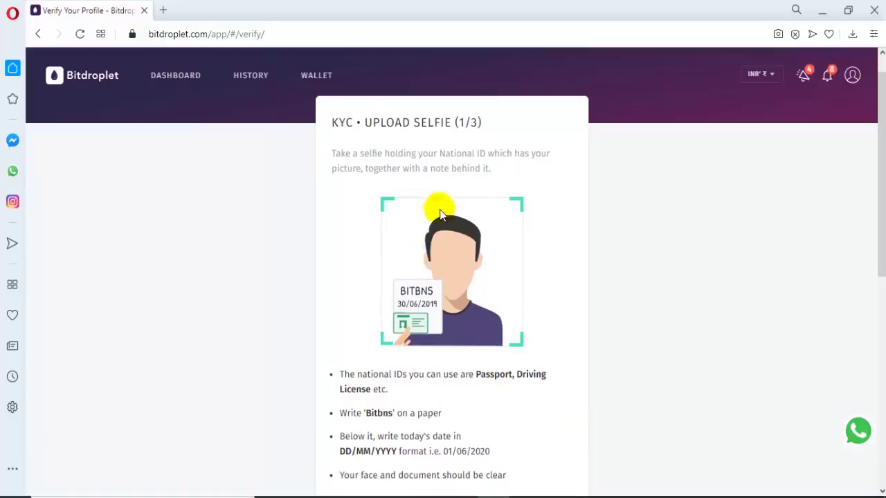
pyautogui.scroll(-1, 439, 204)
pyautogui.scroll(-2, 460, 235)
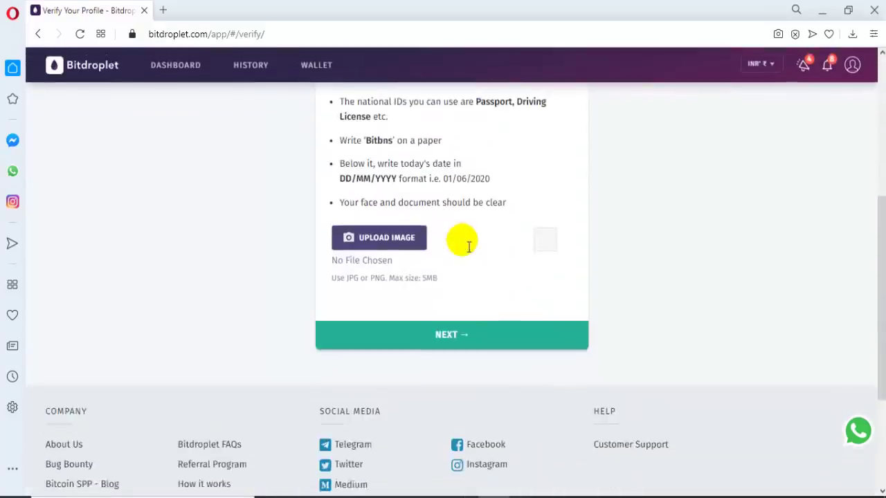
pyautogui.scroll(1, 461, 239)
pyautogui.scroll(2, 462, 247)
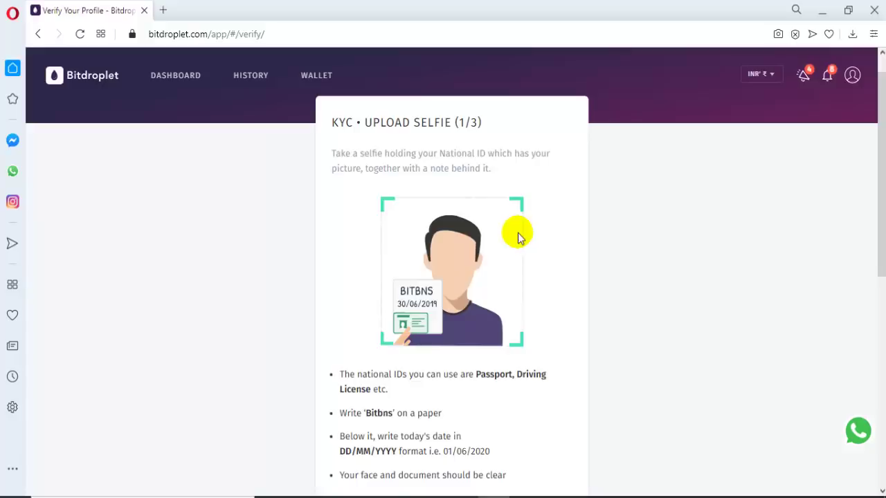
pyautogui.scroll(-2, 519, 239)
pyautogui.scroll(-1, 505, 367)
pyautogui.scroll(1, 488, 429)
pyautogui.scroll(-2, 518, 318)
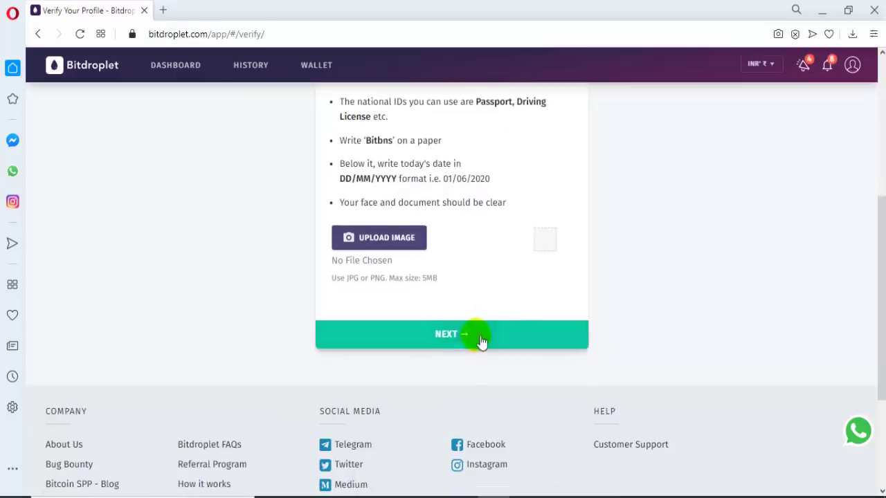
pyautogui.scroll(3, 566, 281)
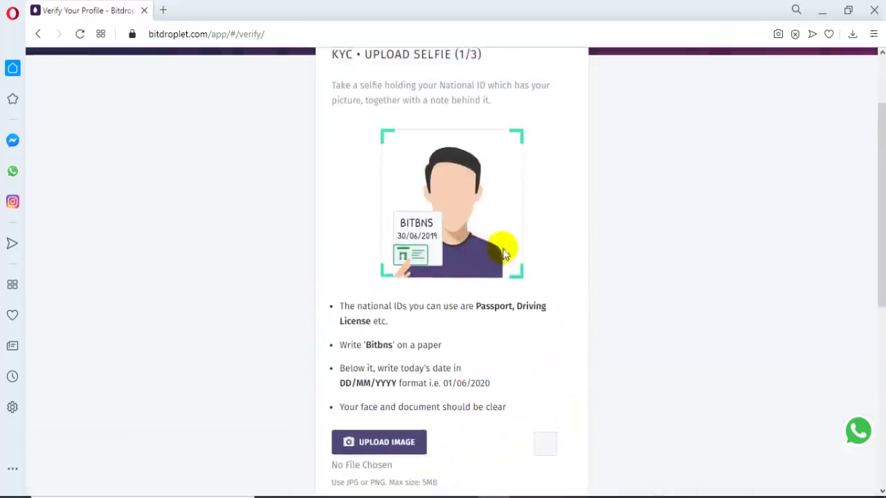
pyautogui.scroll(2, 502, 254)
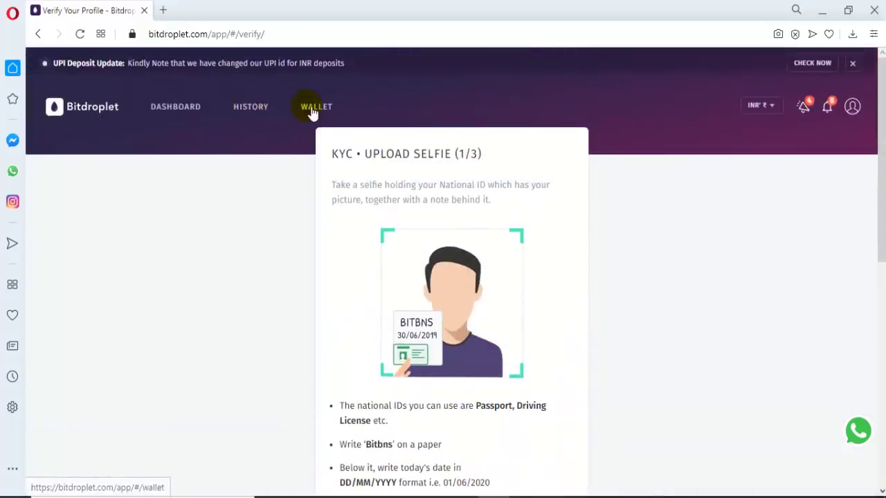
pyautogui.click(309, 111)
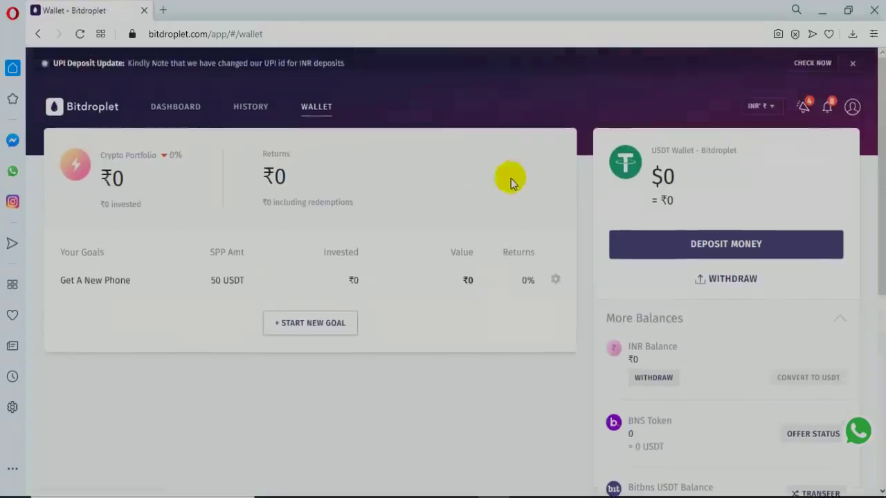